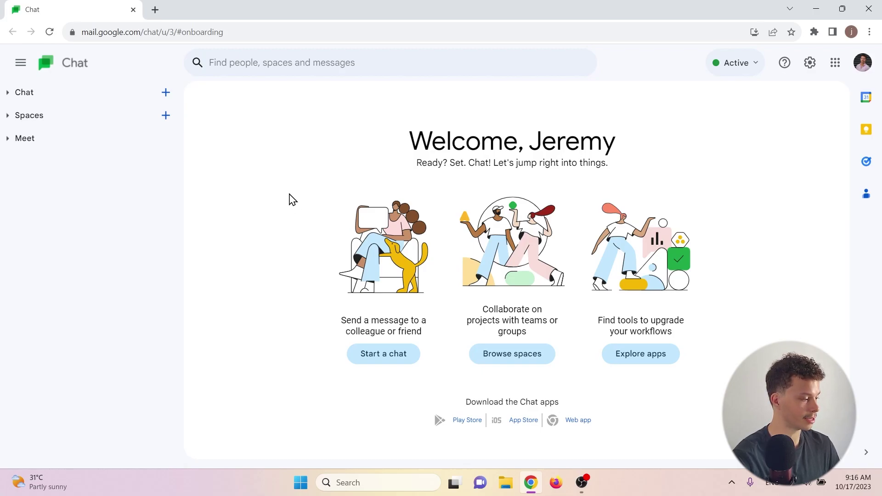
Expand the Chat, Spaces and Meet sidebar sections to browse conversations and meeting options.
click(7, 94)
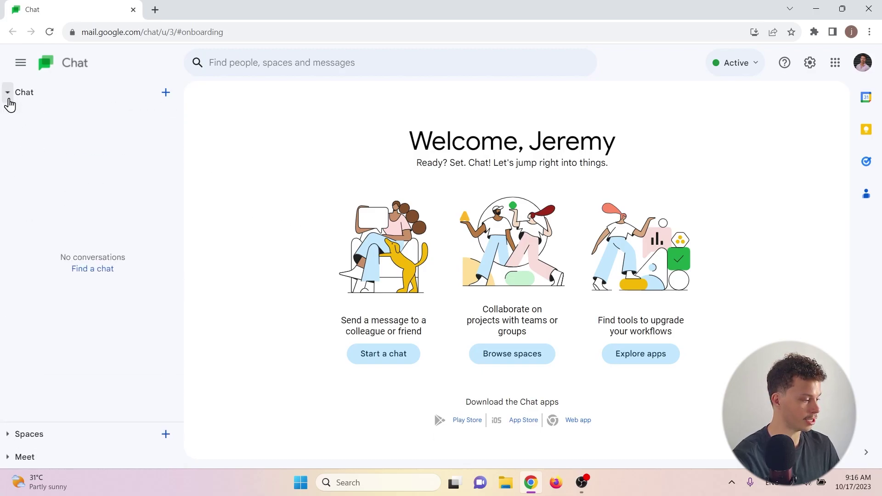
click(7, 434)
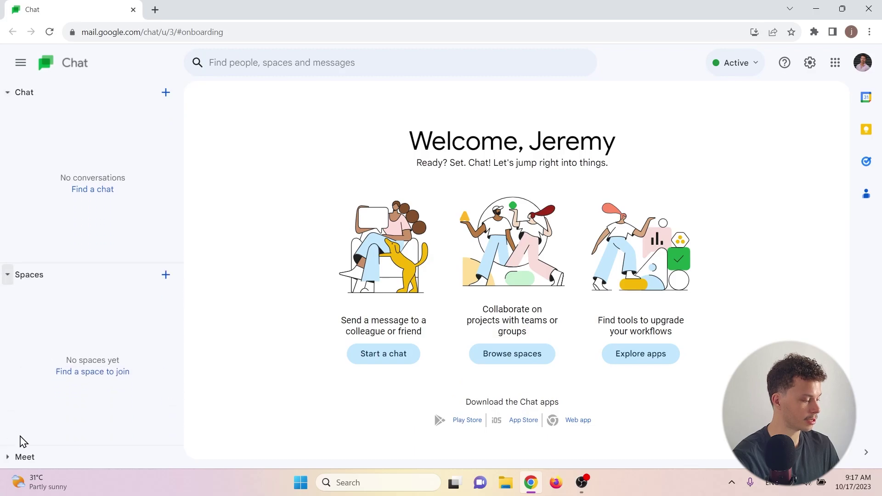
click(8, 457)
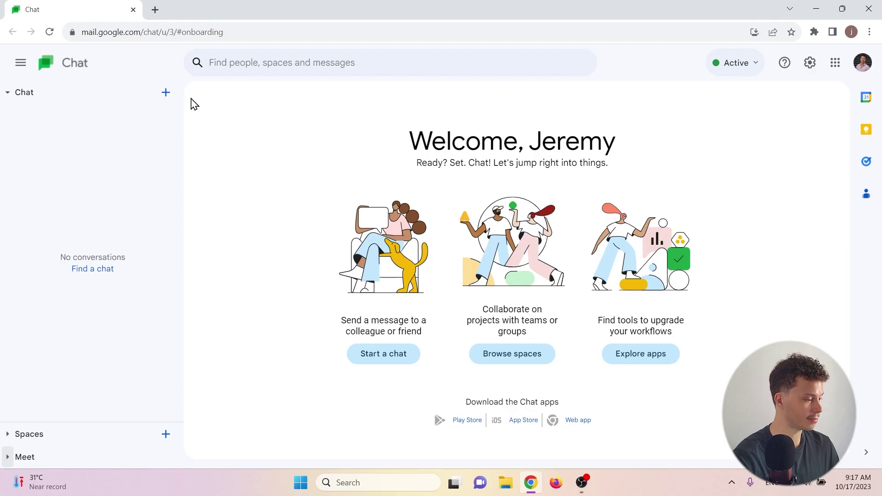
Start a direct message with the contact by pasting their e-mail address.
click(164, 94)
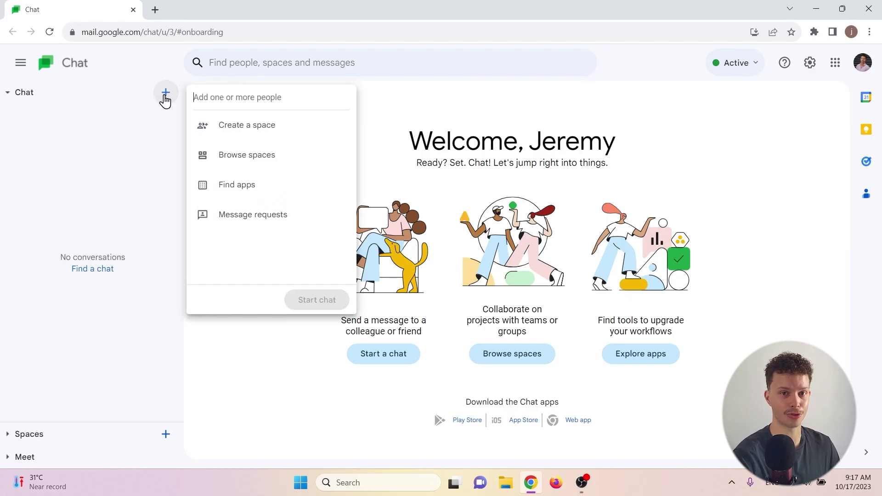
key(ctrl+v)
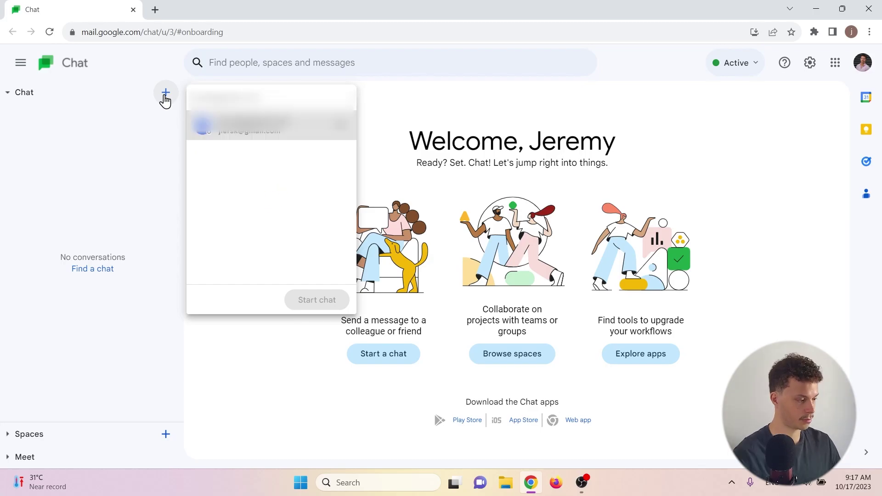
key(Return)
click(329, 305)
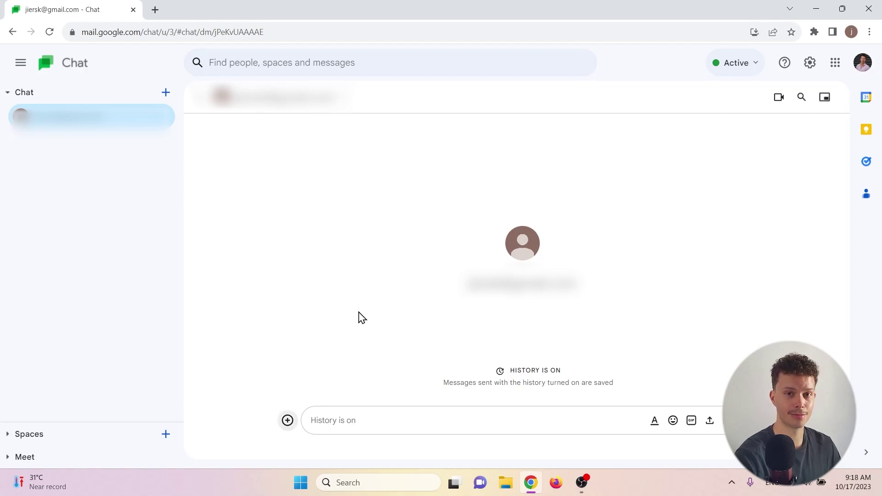
Send 'Hi', pop the conversation out into a floating window, then restore full view.
click(345, 420)
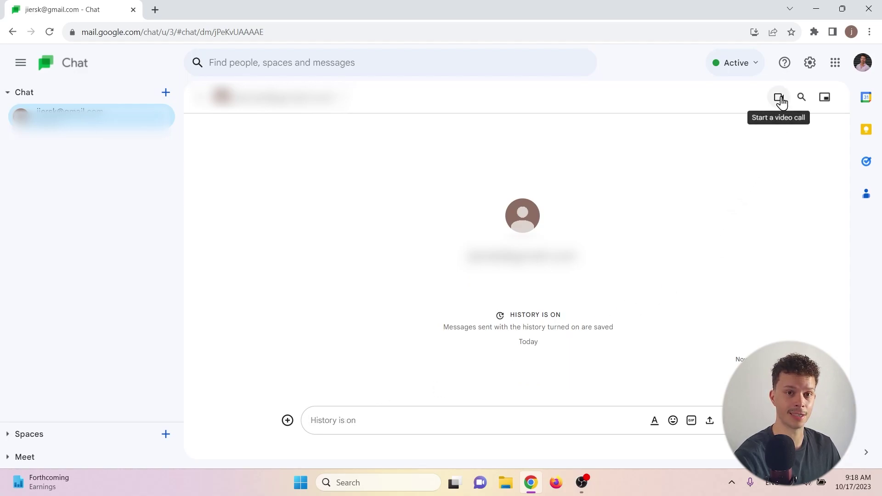
click(825, 101)
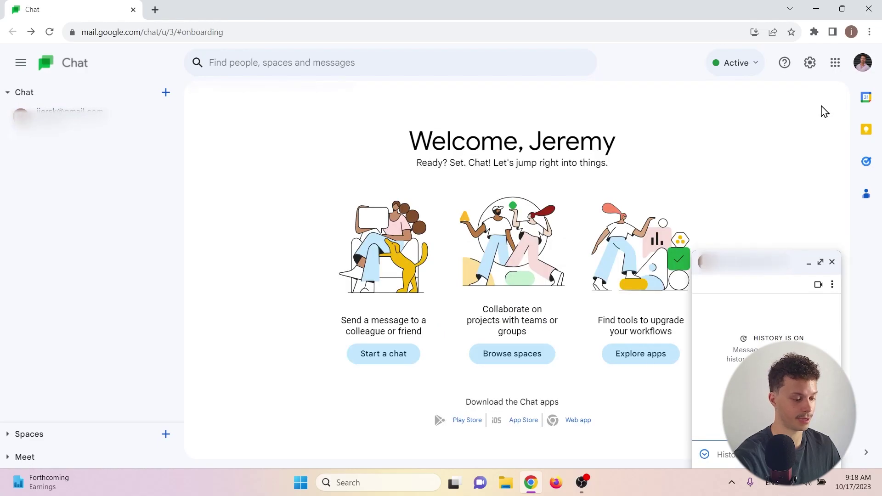
click(820, 263)
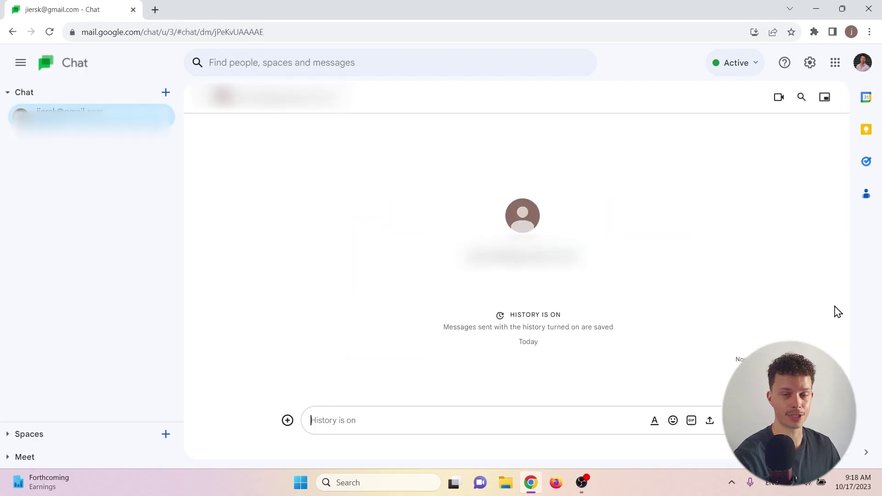
Send 'This is important' formatted bold italic, then show the attachment and app options.
click(655, 422)
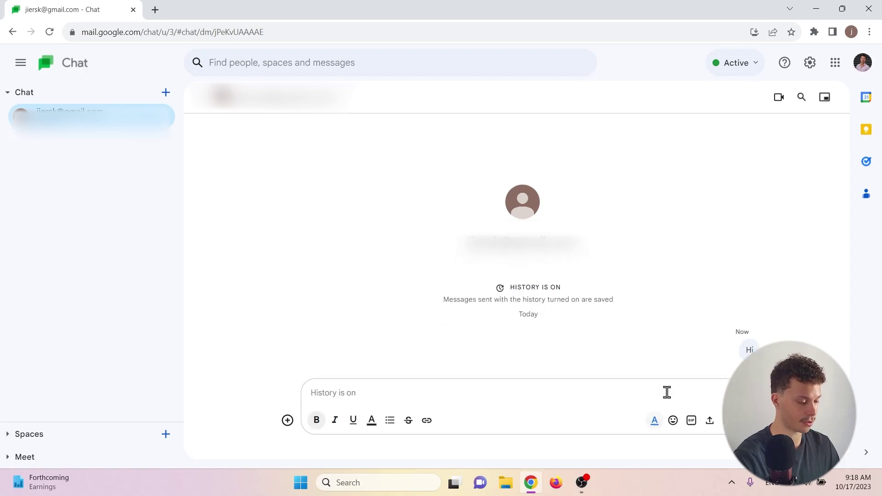
click(344, 392)
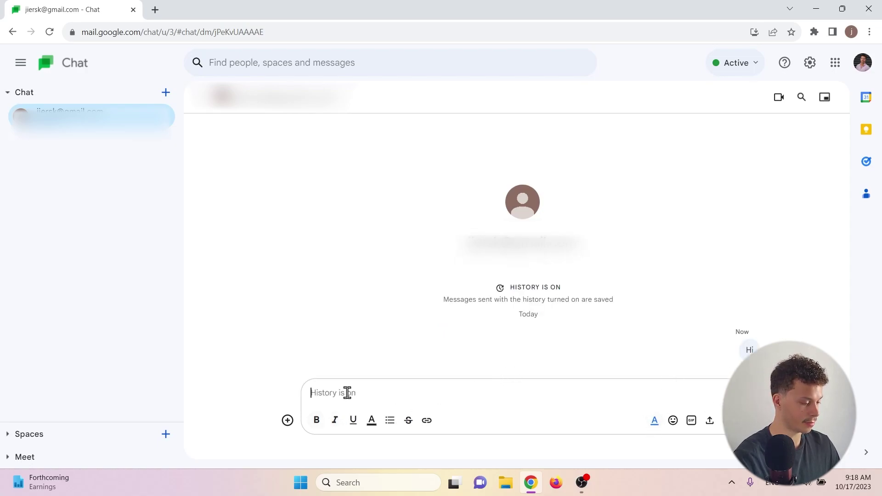
text(This is important)
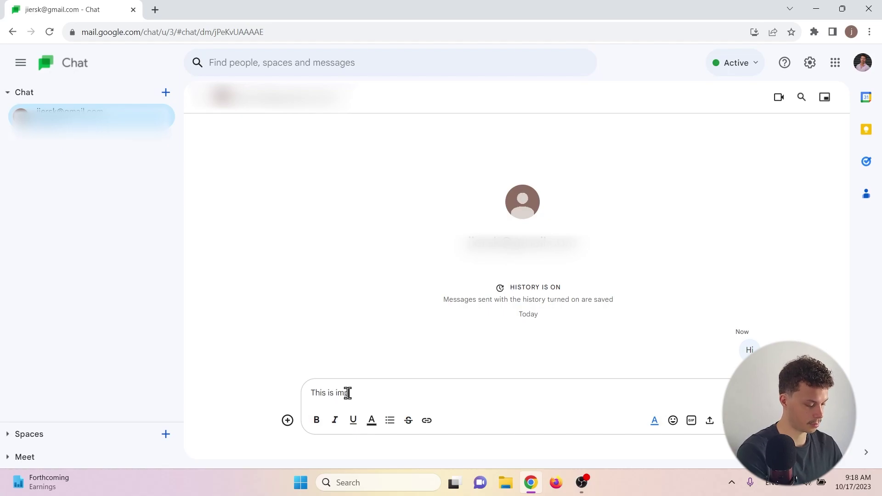
drag(375, 392, 310, 393)
click(334, 420)
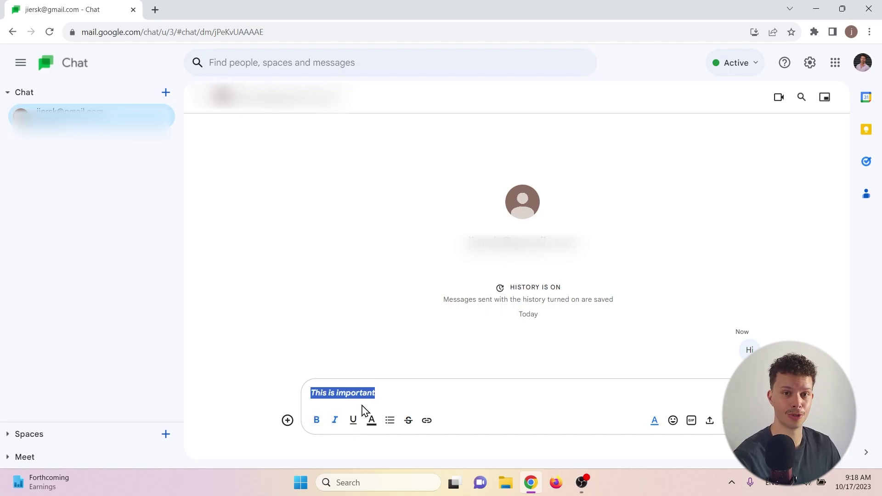
key(Return)
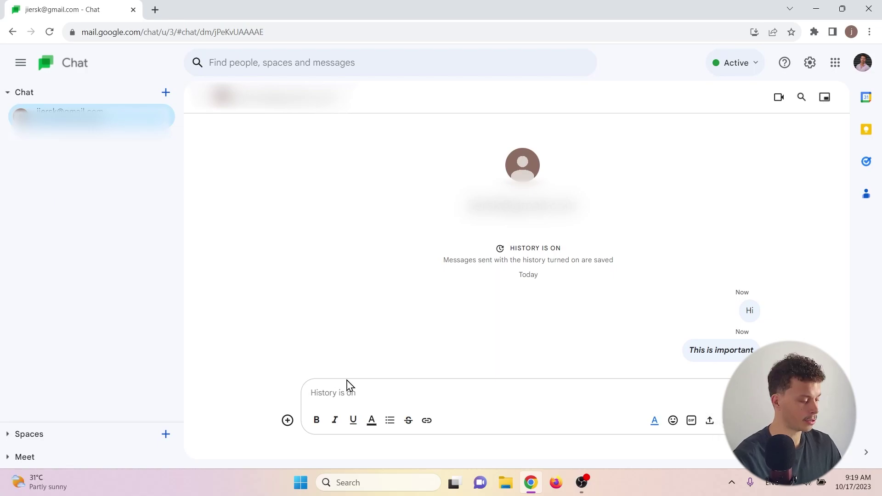
click(288, 421)
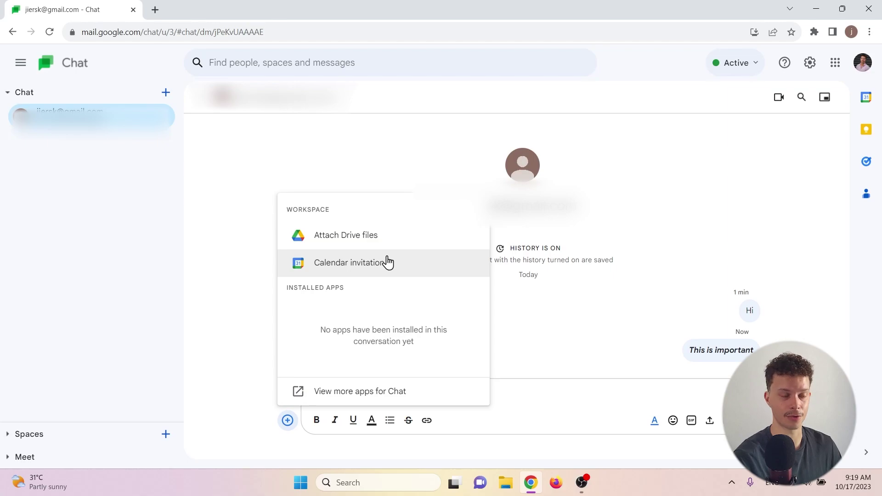
Add the Absolute Poll app to the conversation from Apps and integrations.
click(276, 359)
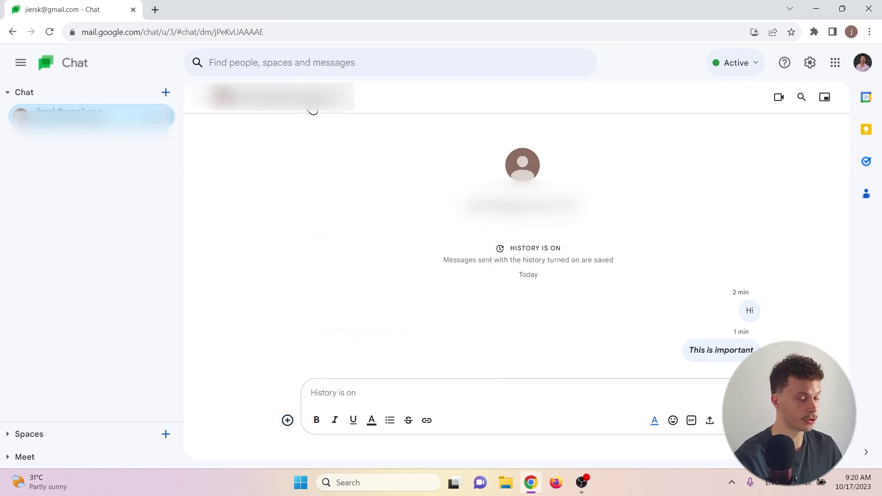
mouse_move(313, 111)
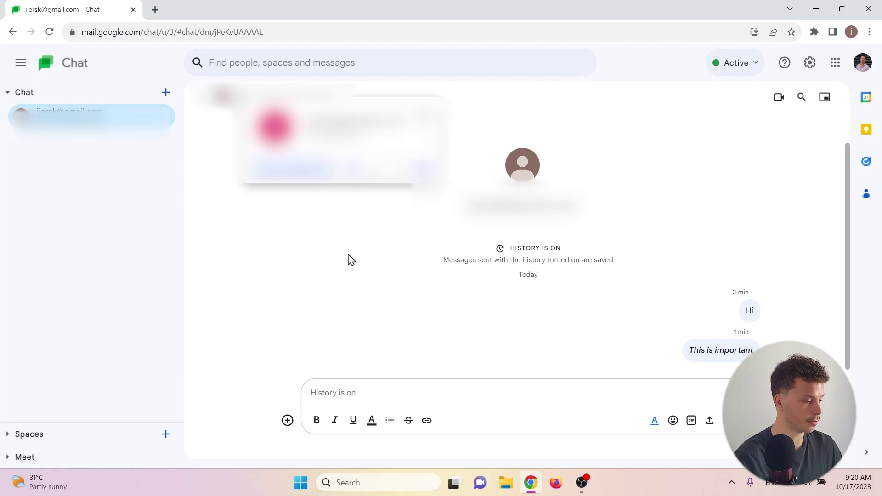
click(349, 101)
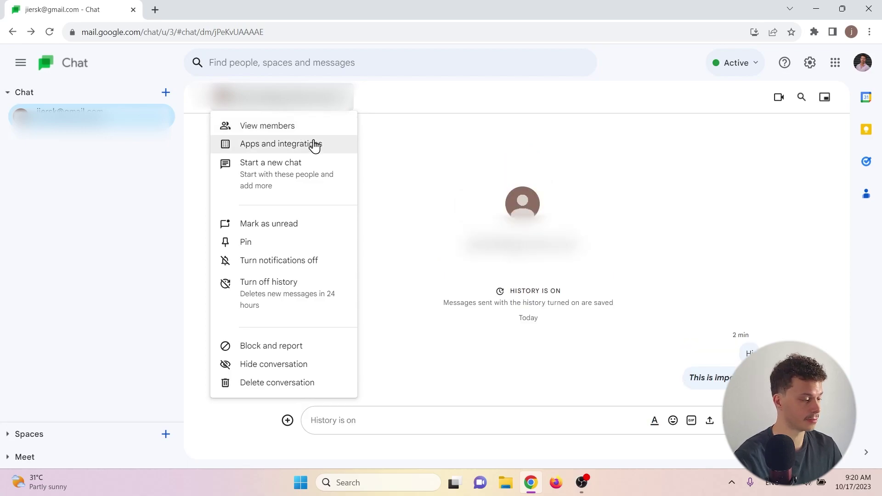
click(315, 145)
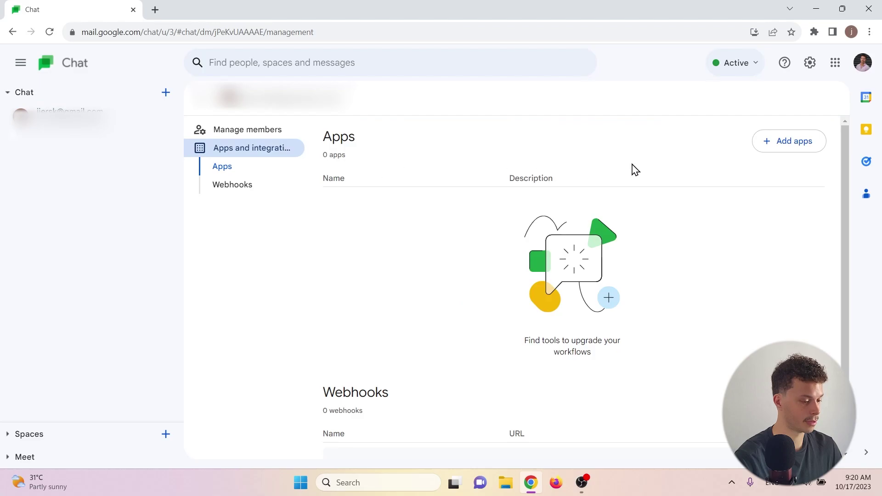
click(807, 148)
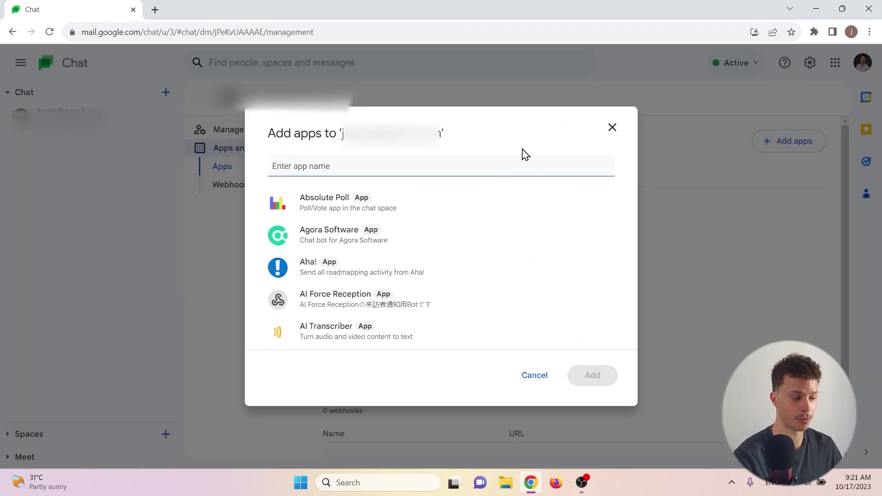
click(466, 207)
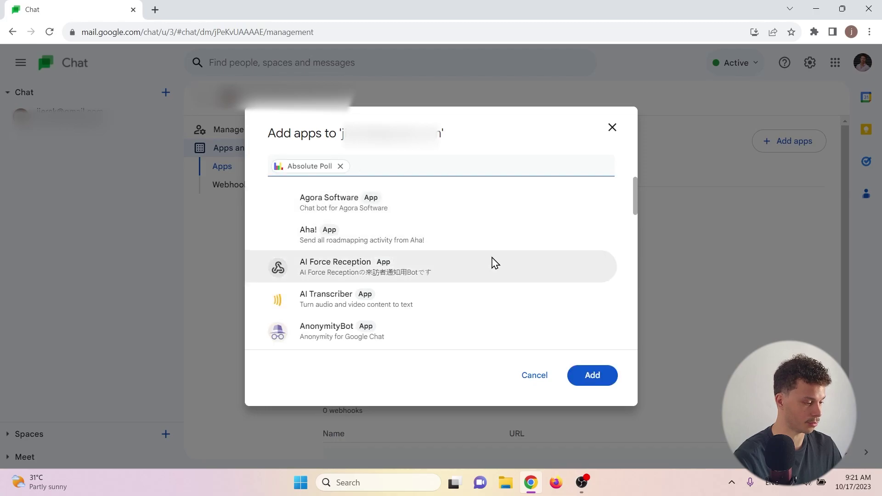
click(598, 383)
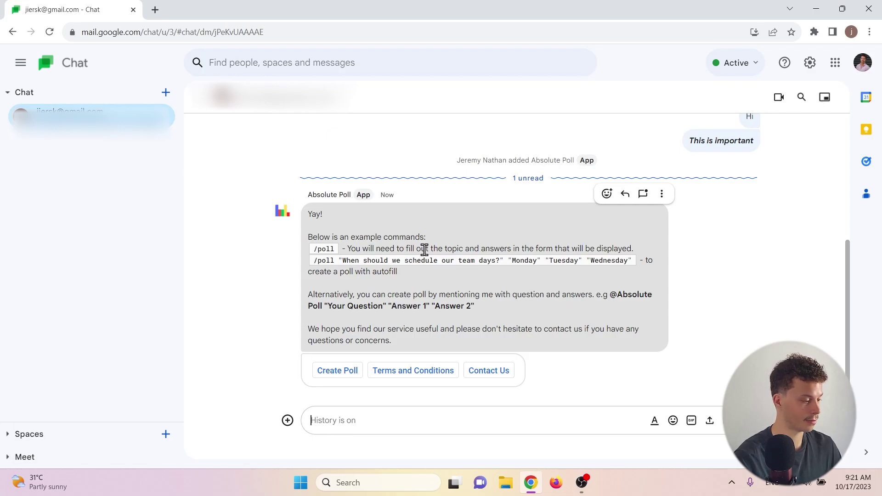
Delete the direct message conversation with the contact and confirm the deletion.
click(342, 98)
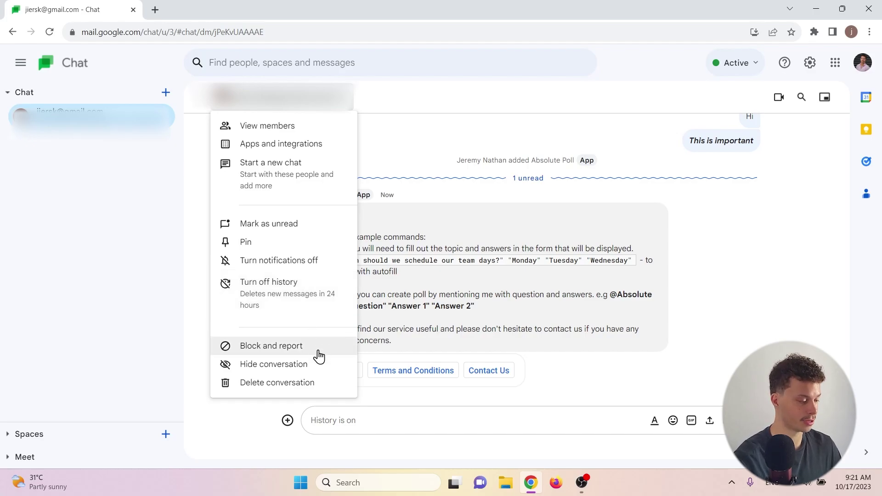
click(317, 382)
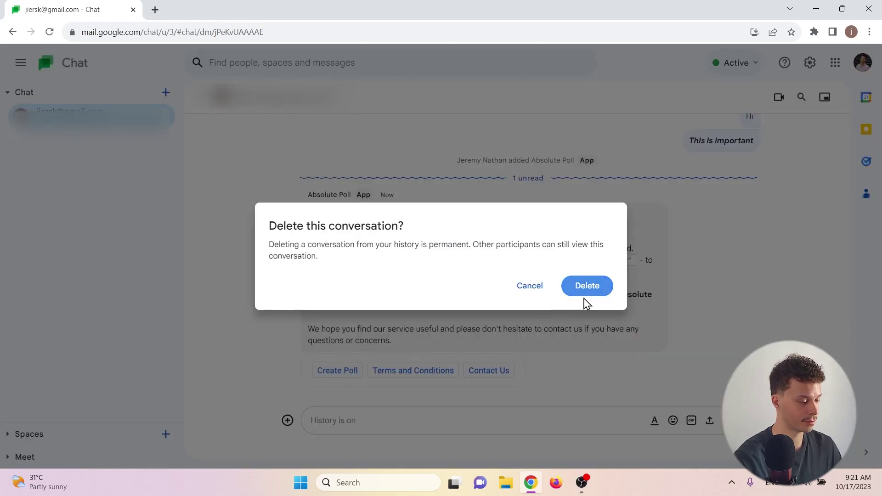
click(593, 298)
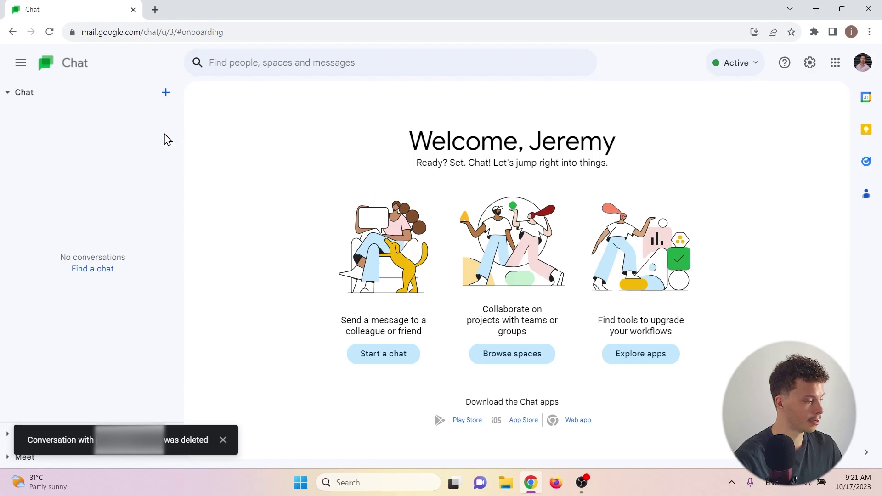
Create a new space called 'Tutorial Space' from the Spaces section.
click(7, 94)
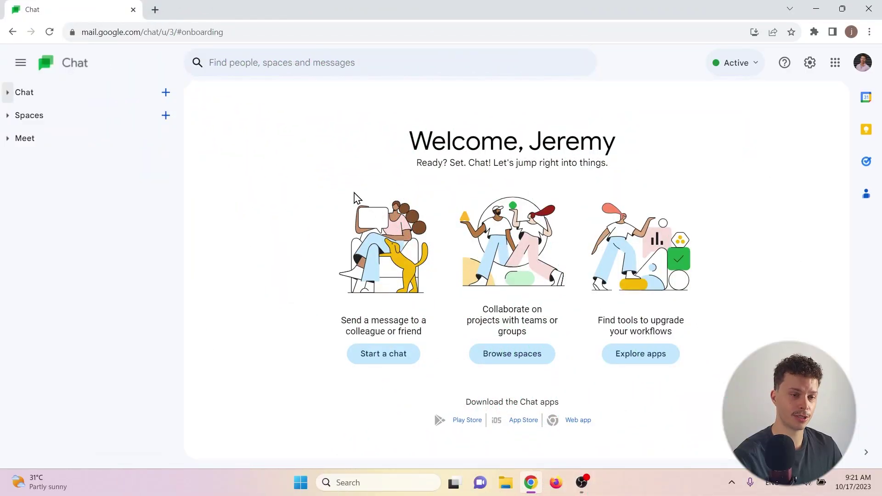
click(9, 116)
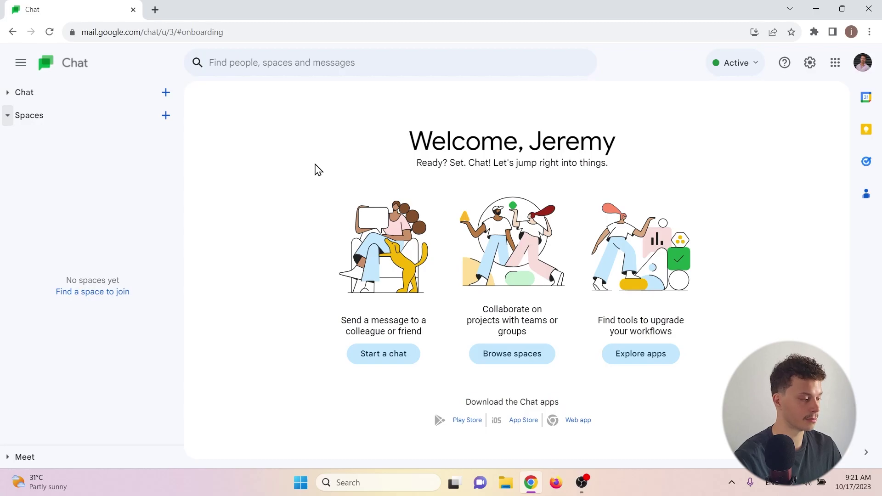
click(163, 120)
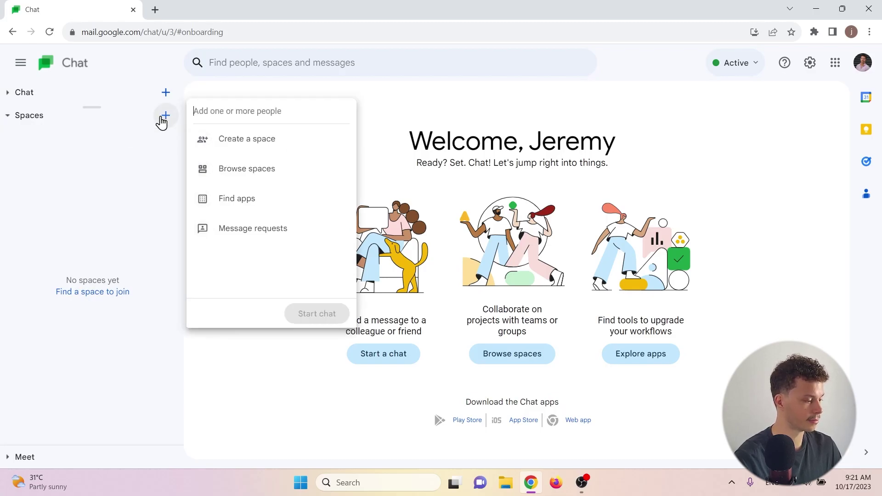
click(246, 140)
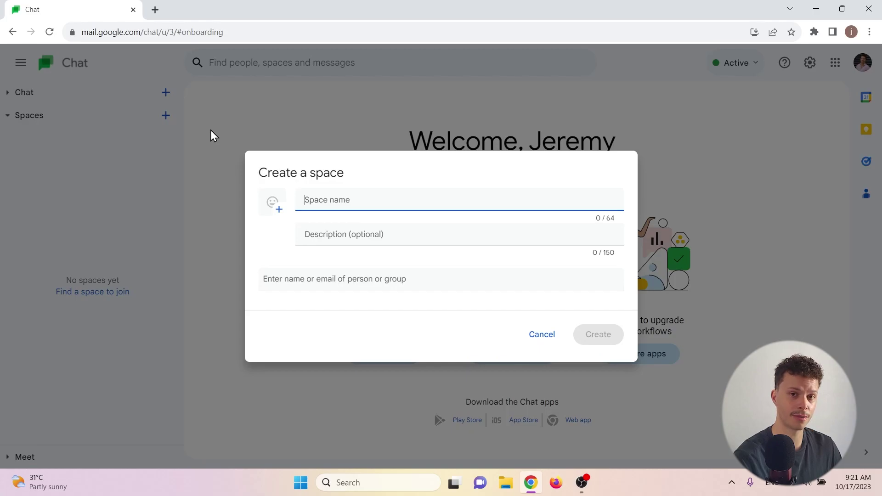
text(Tutorial Space)
key(Return)
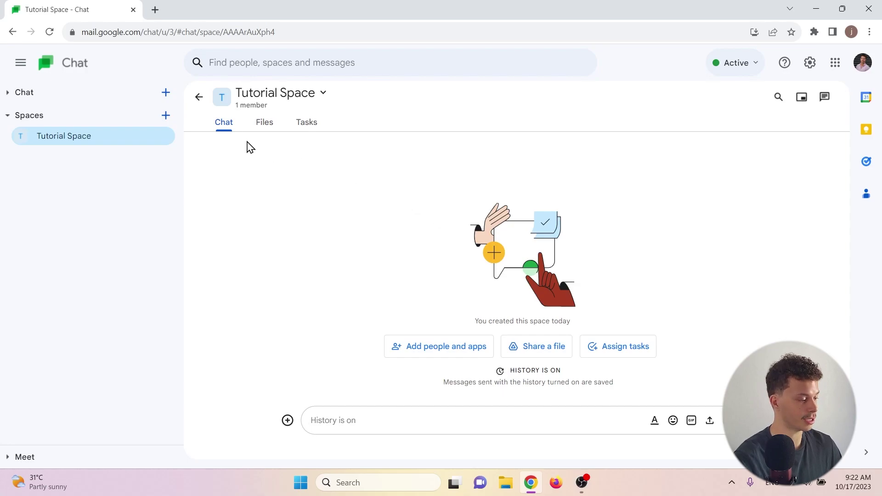
click(263, 124)
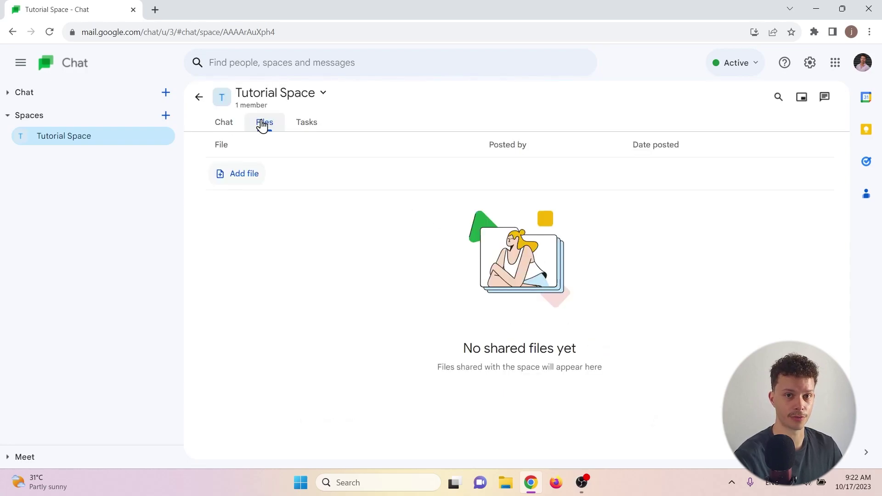
click(301, 123)
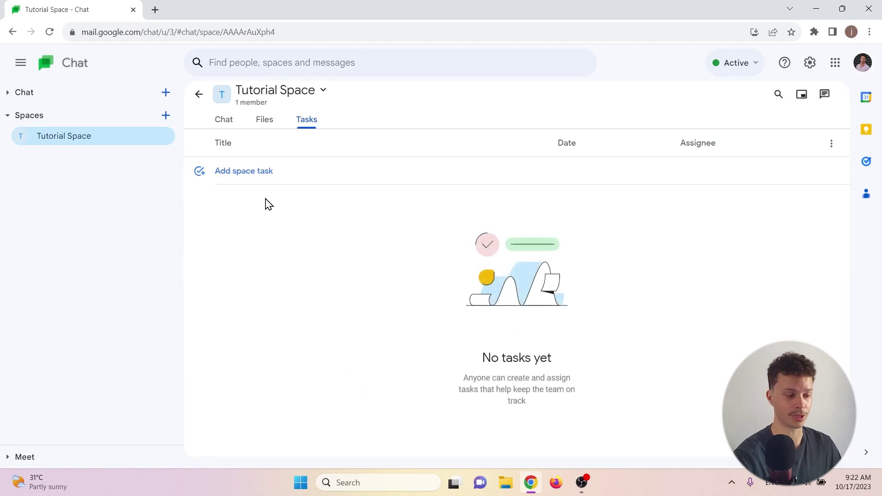
click(222, 124)
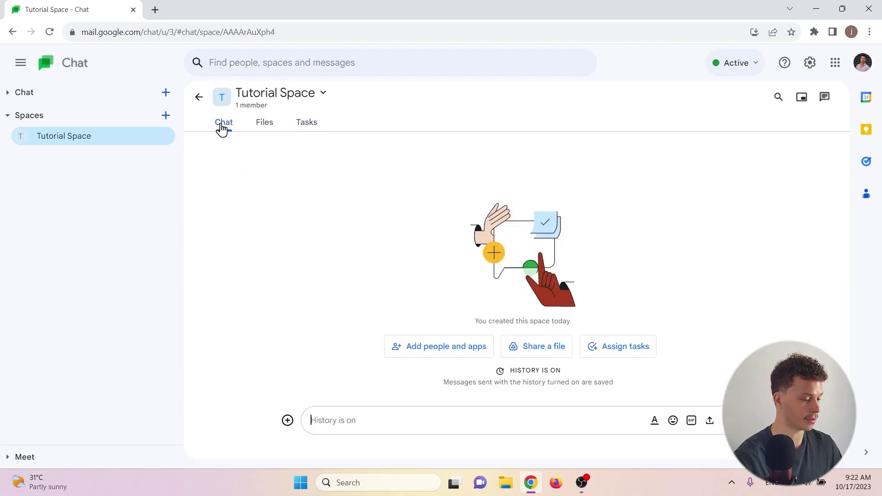
Add Absolute Poll to Tutorial Space, then check it in the message apps list.
click(428, 349)
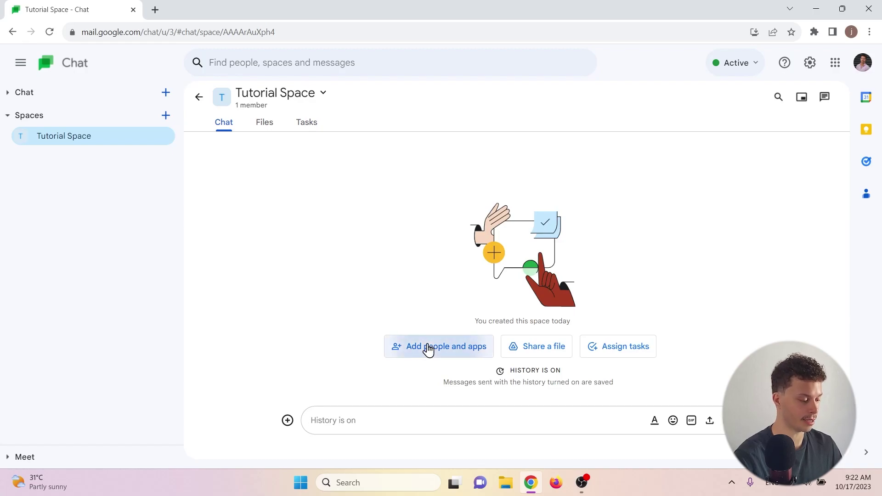
click(403, 204)
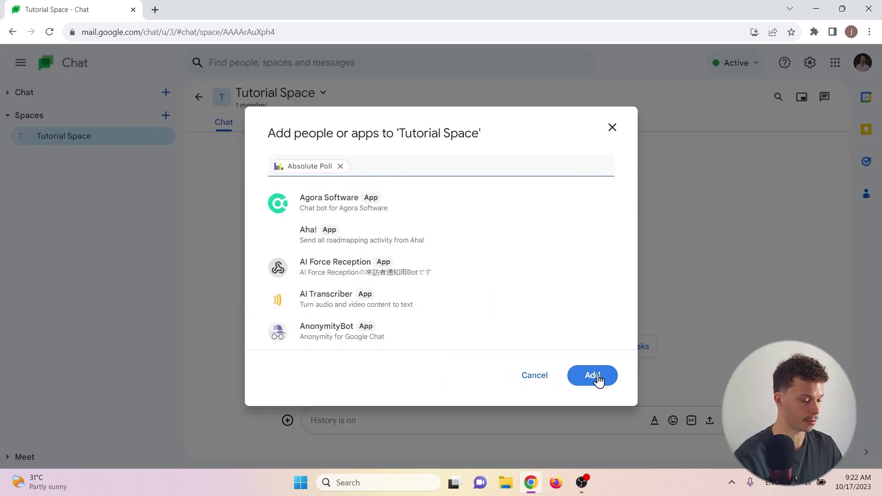
click(593, 375)
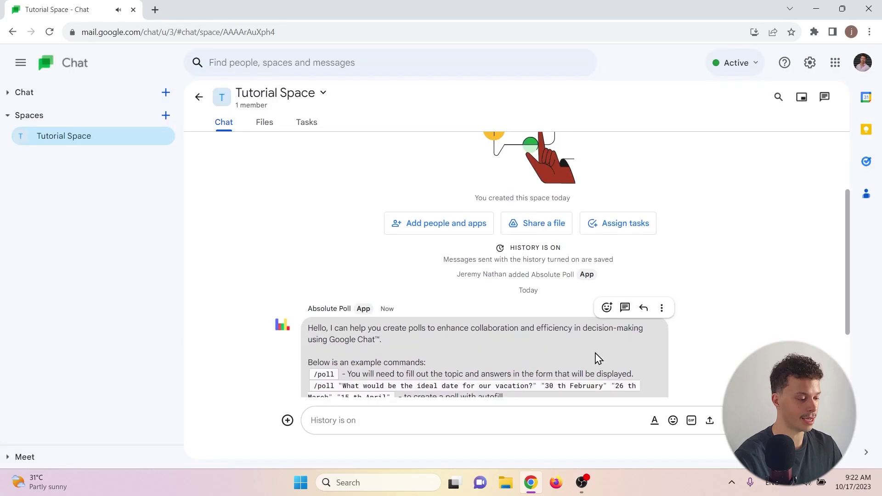
click(602, 225)
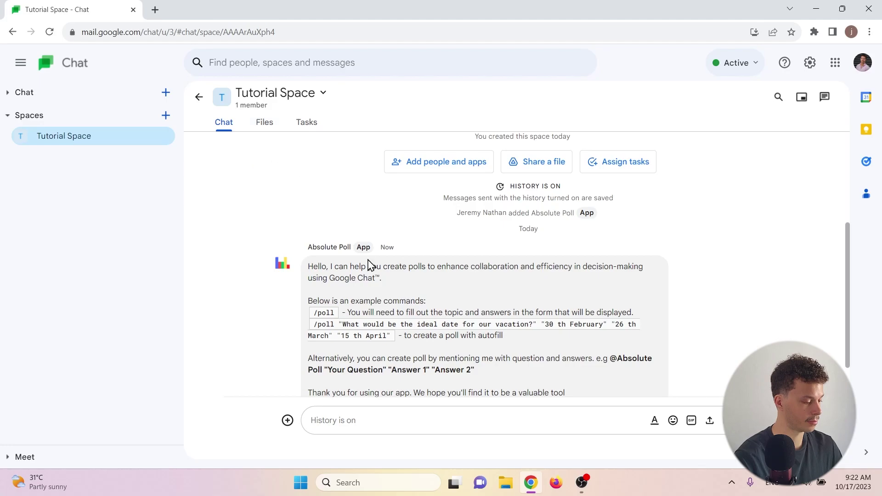
click(287, 421)
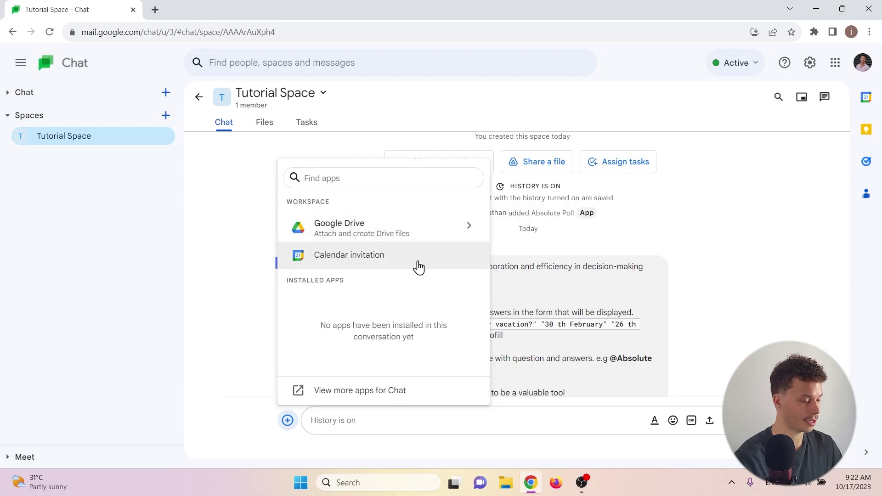
click(260, 422)
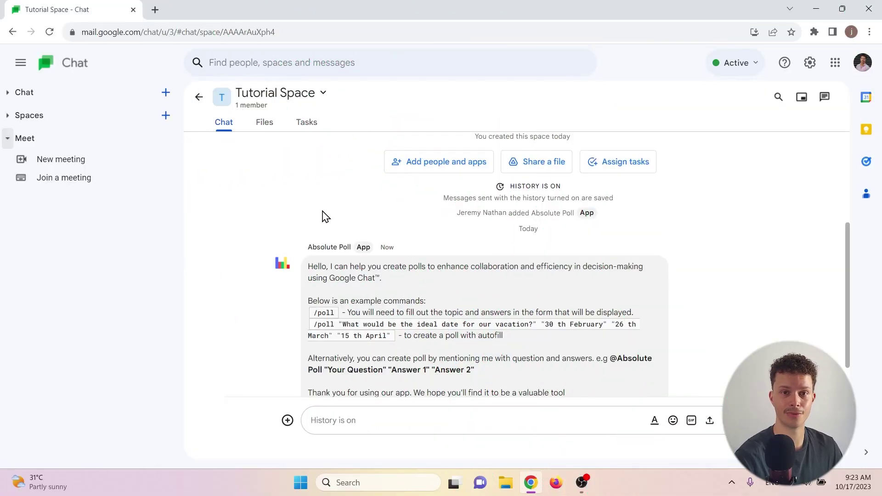
click(80, 161)
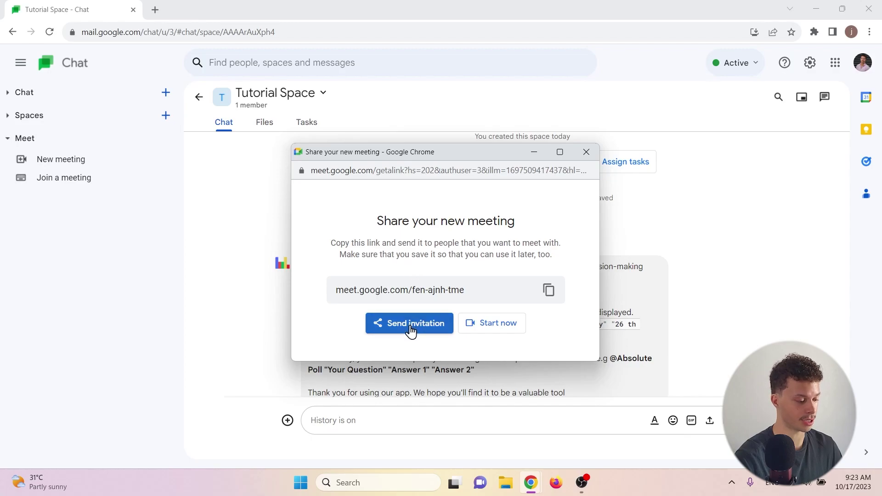
click(587, 151)
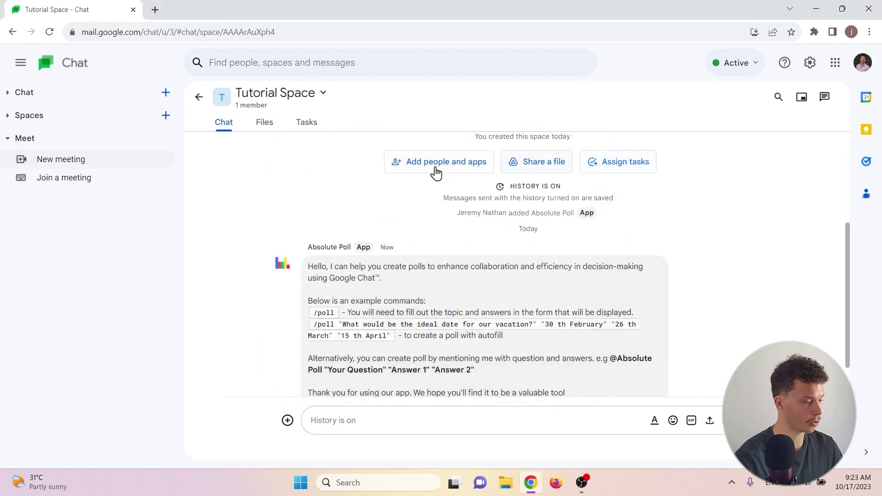
click(96, 182)
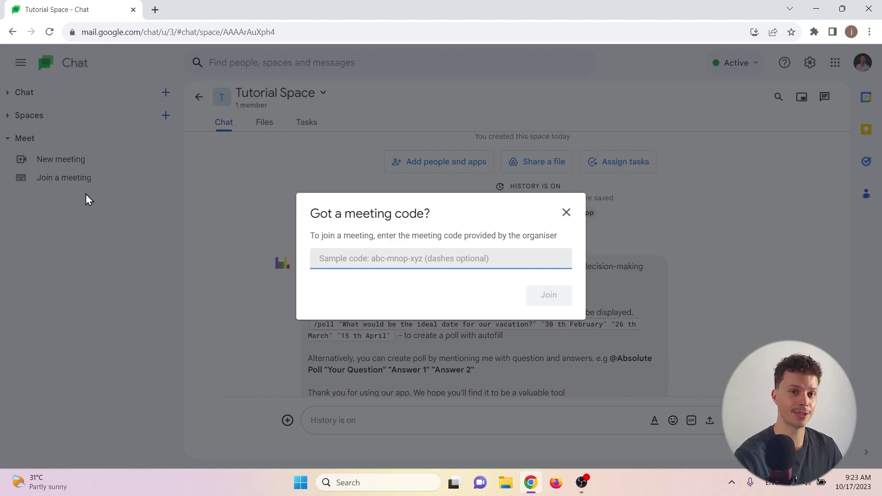
click(567, 213)
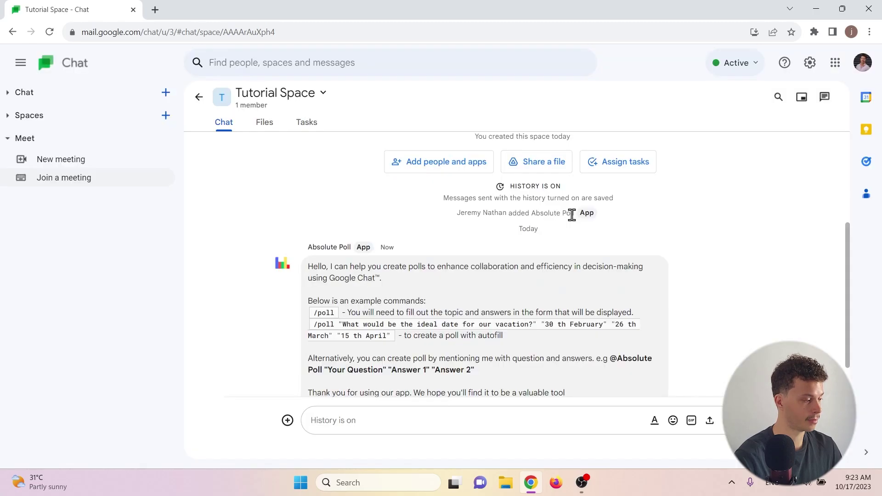
click(866, 99)
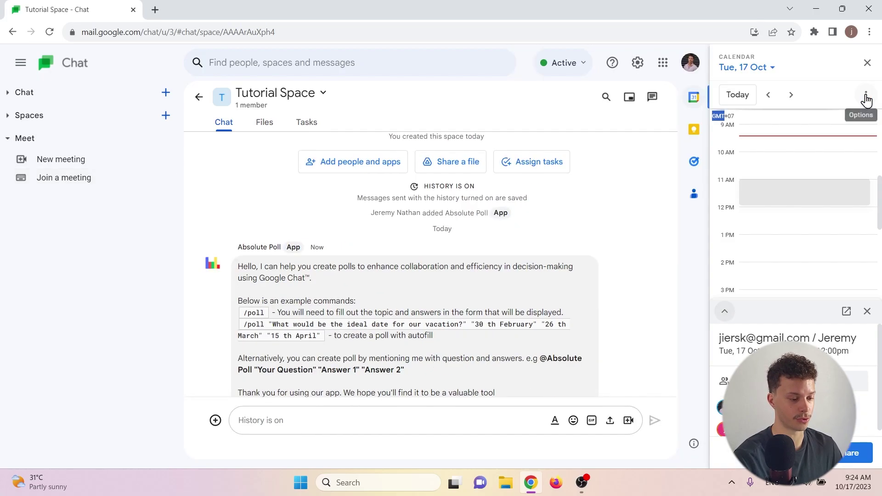
click(694, 131)
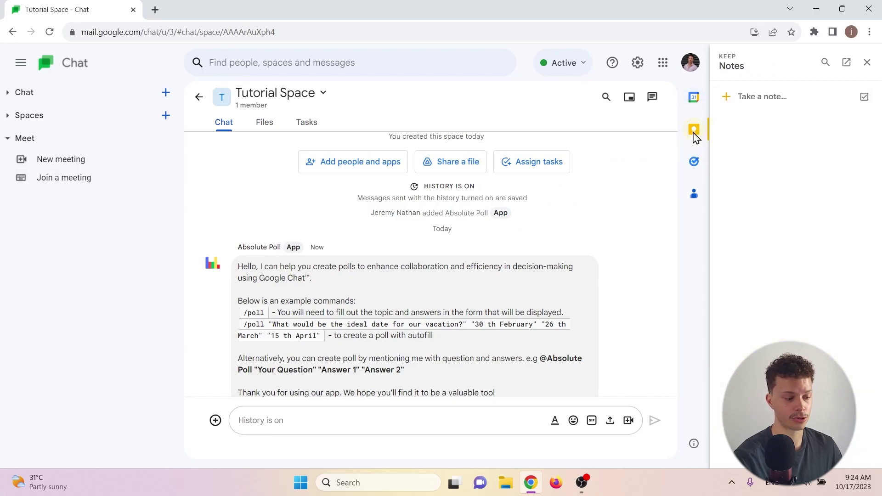
click(697, 171)
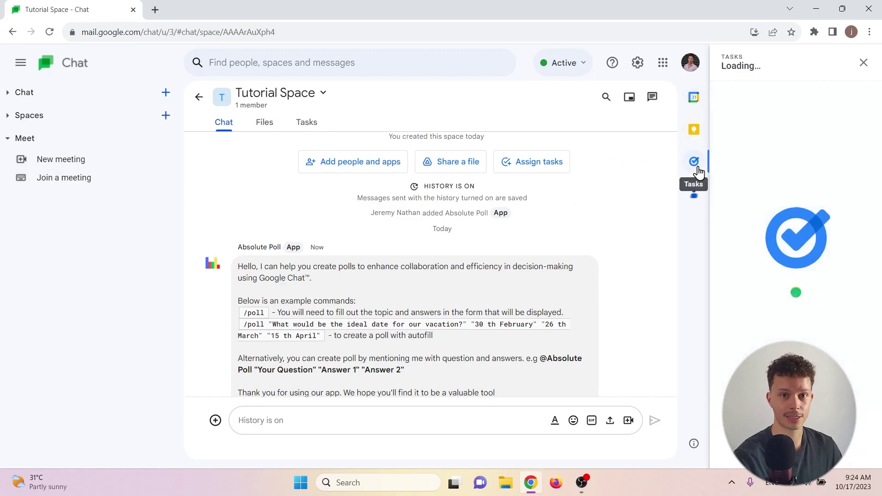
click(694, 194)
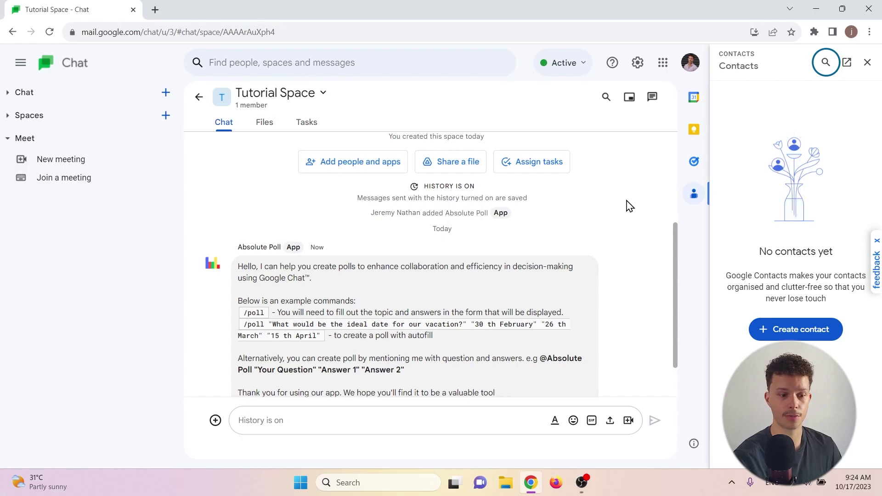
click(800, 329)
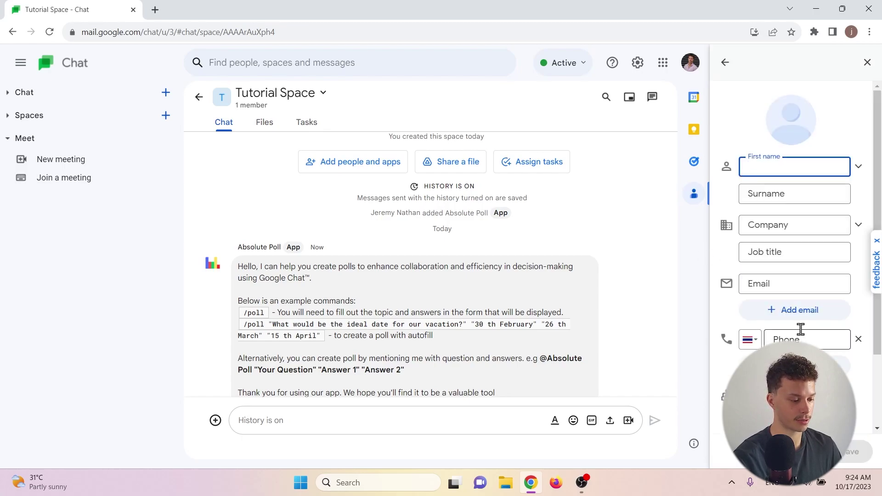